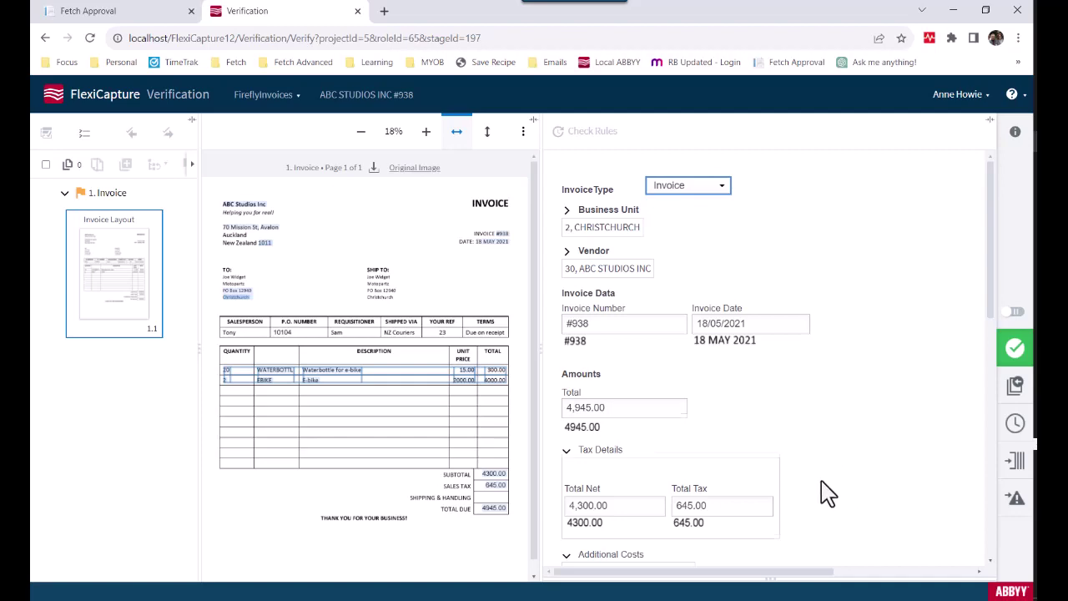
# Enter the note for the approver "Price of waterbottles has increased - can you pls confirm this is OK" on the ABC Studios invoice
pyautogui.scroll(-6, 820, 480)
pyautogui.scroll(-5, 825, 493)
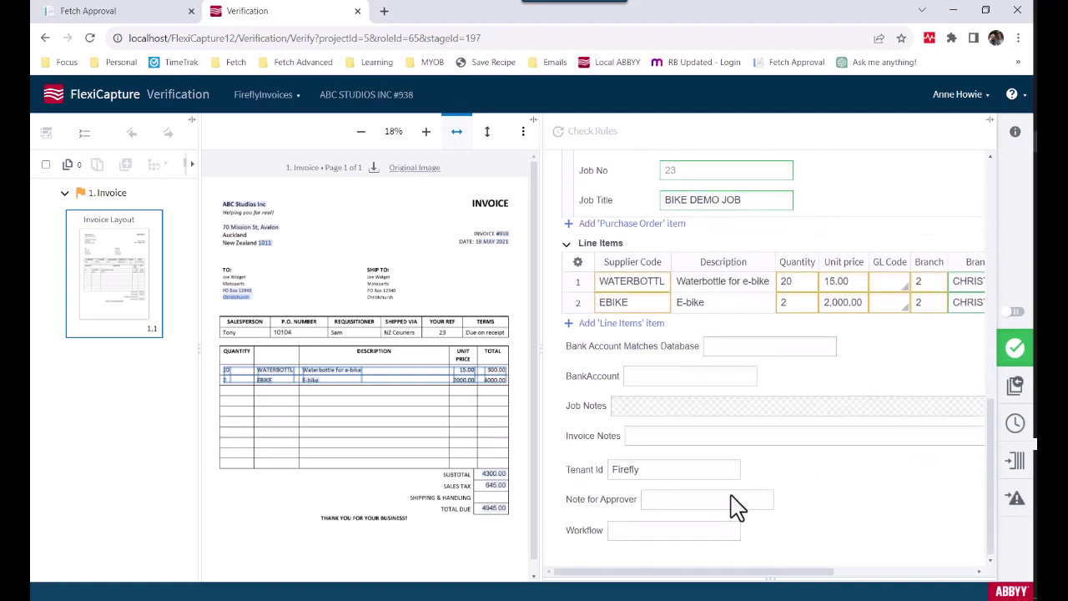
pyautogui.click(692, 499)
pyautogui.write('Price of waterbottles has increased')
pyautogui.write('- can you pls confirm this is OK')
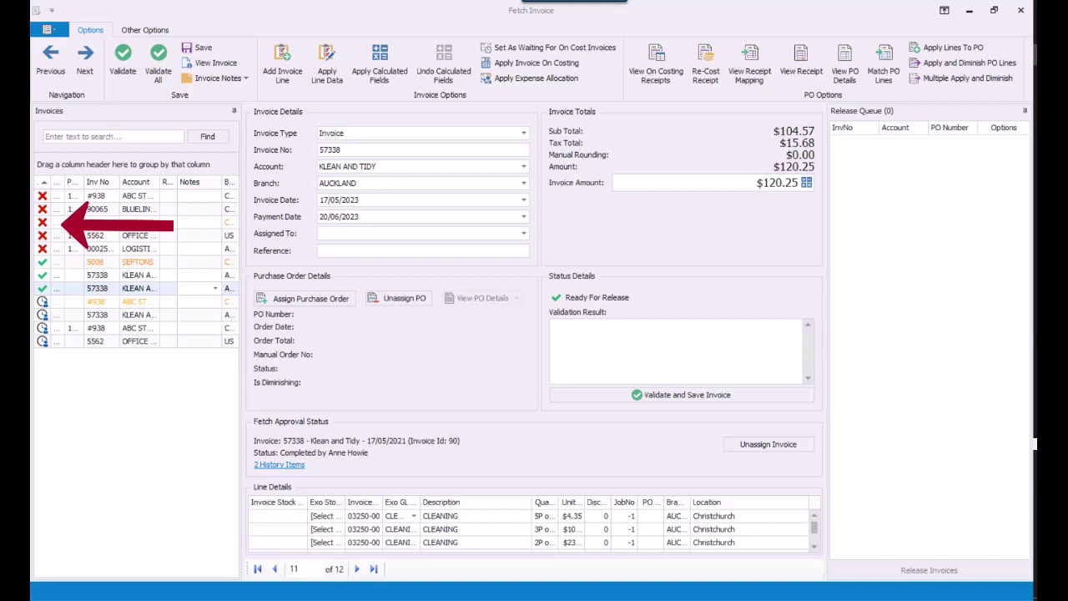
# In Fetch Invoice, match the BIZCBOX business cards line of the Blueline Advertisements invoice to the BIZCBOX purchase order line
pyautogui.click(149, 210)
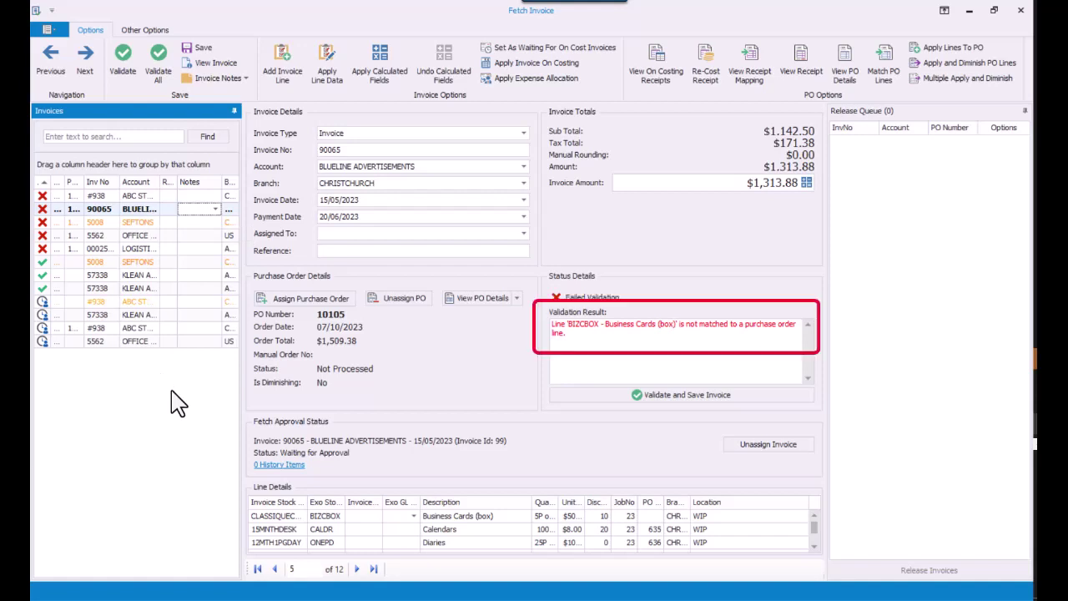
pyautogui.click(352, 518)
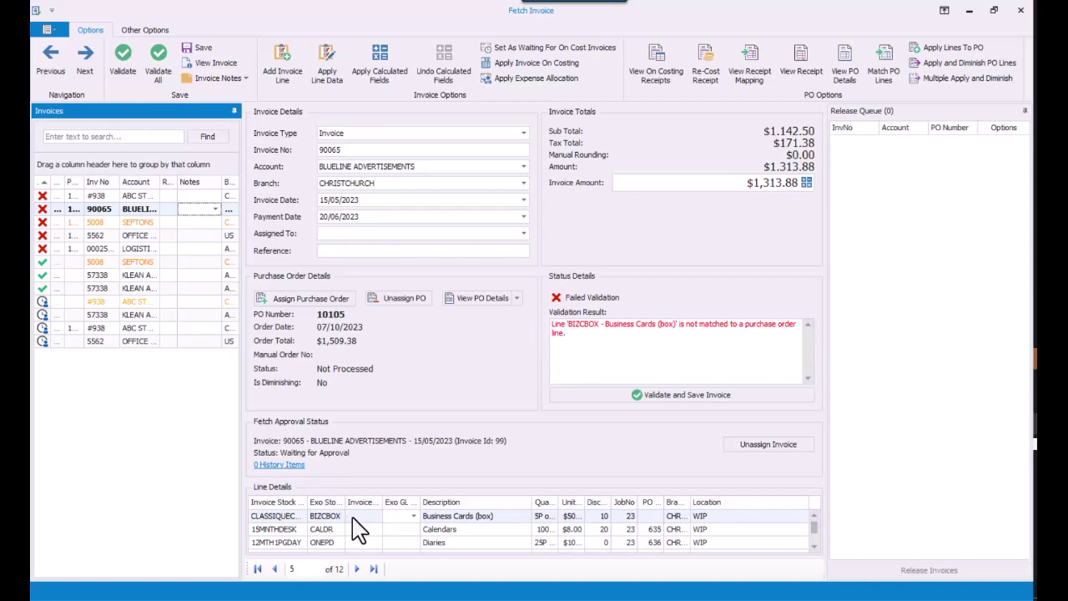
pyautogui.rightClick(351, 529)
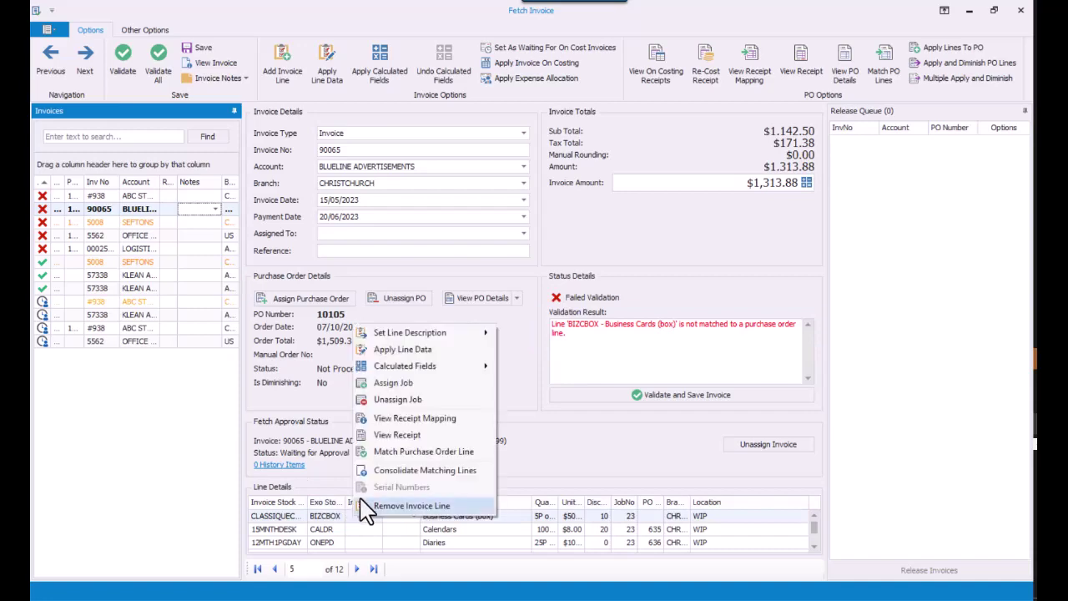
pyautogui.click(373, 465)
pyautogui.click(362, 268)
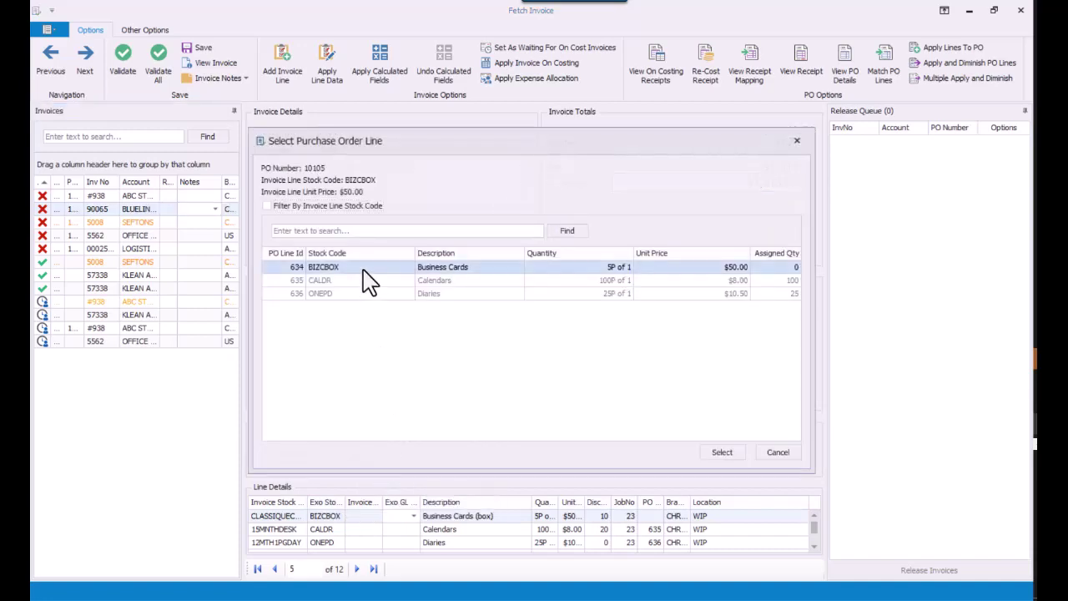
pyautogui.click(722, 451)
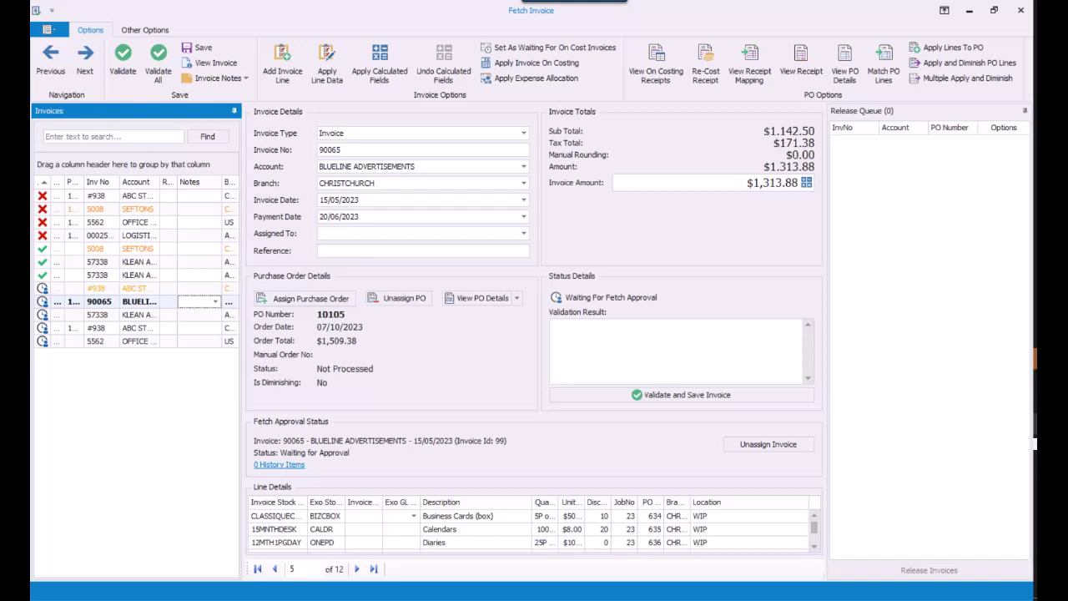
# Switch to Fetch Approval and open the list of approval workflows to read their rules
pyautogui.hotkey('alt', 'Tab')
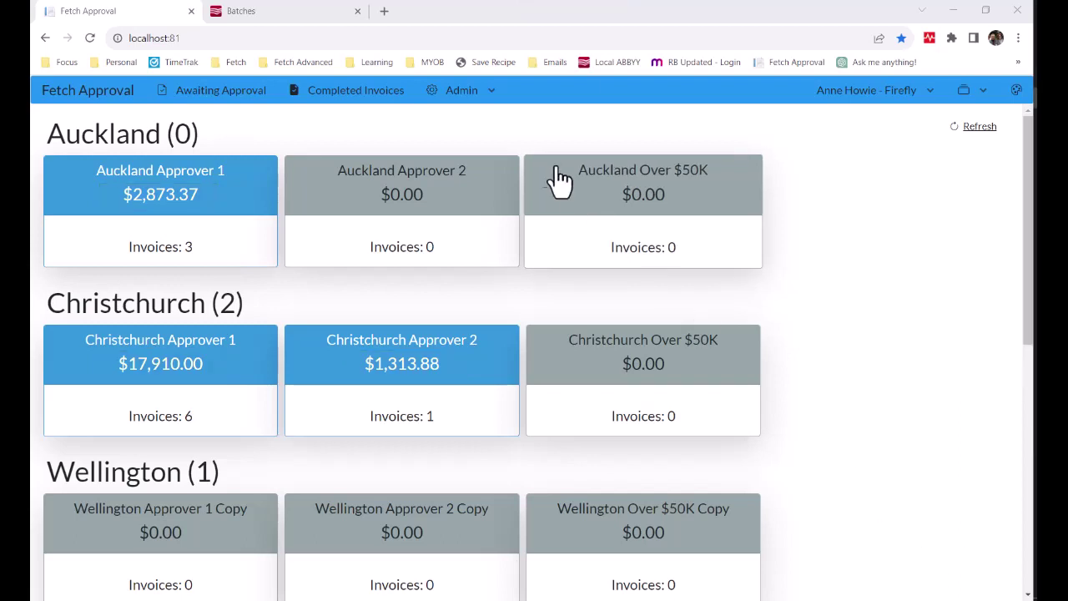
pyautogui.click(478, 95)
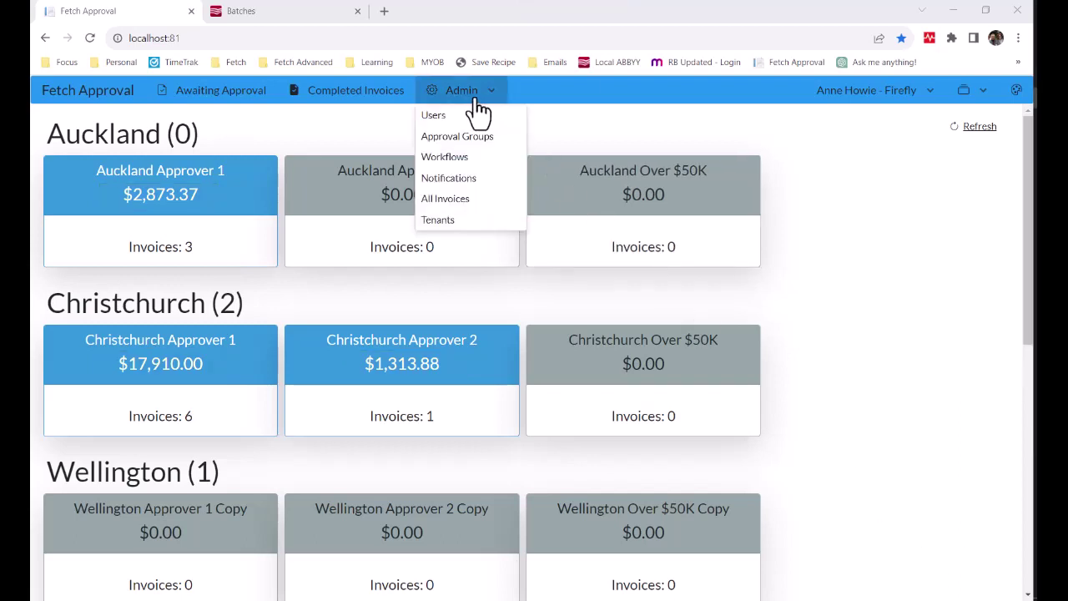
pyautogui.click(444, 158)
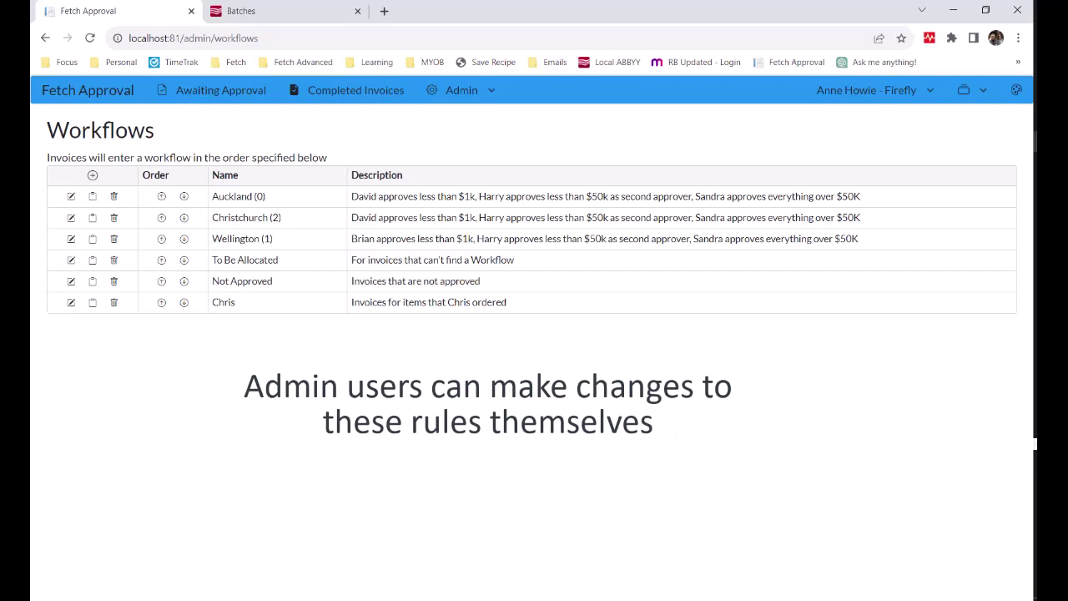
# Look over the approval queues of all workflows awaiting approval, and open the completed invoices
pyautogui.click(253, 95)
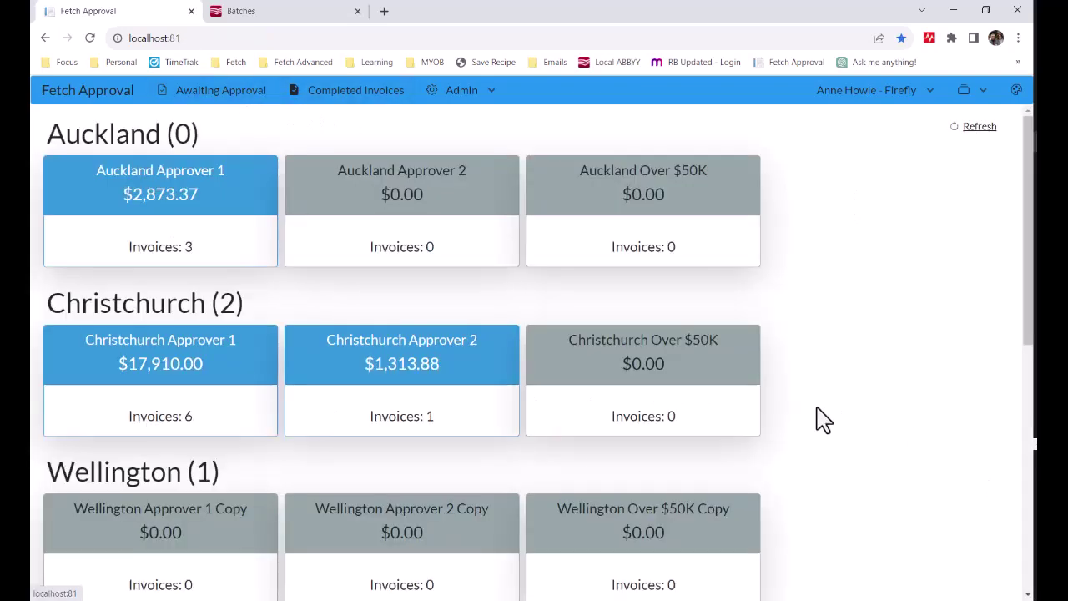
pyautogui.scroll(-6, 901, 442)
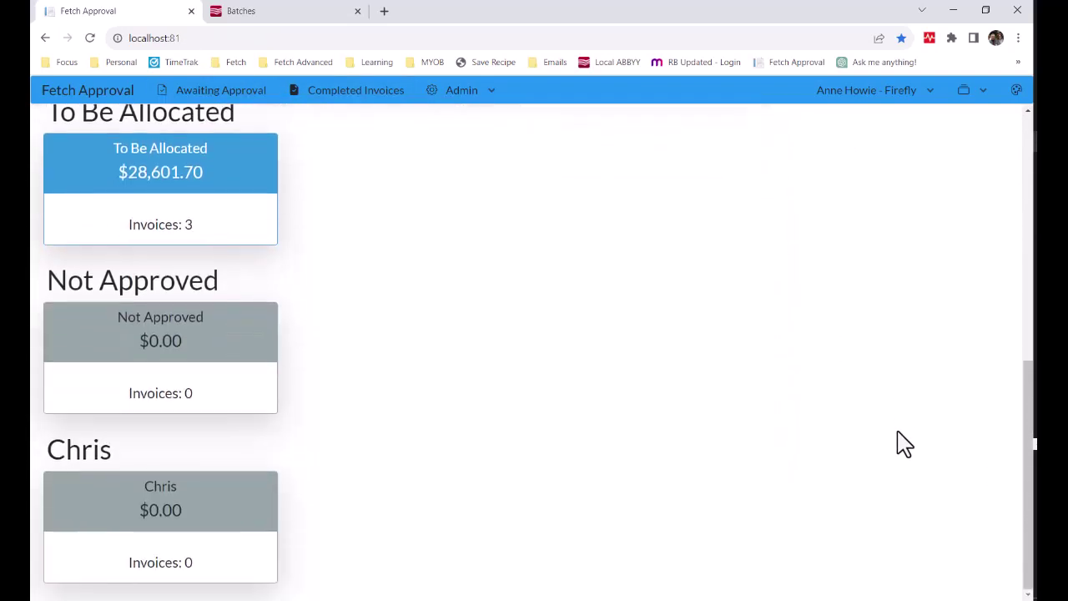
pyautogui.scroll(6, 903, 444)
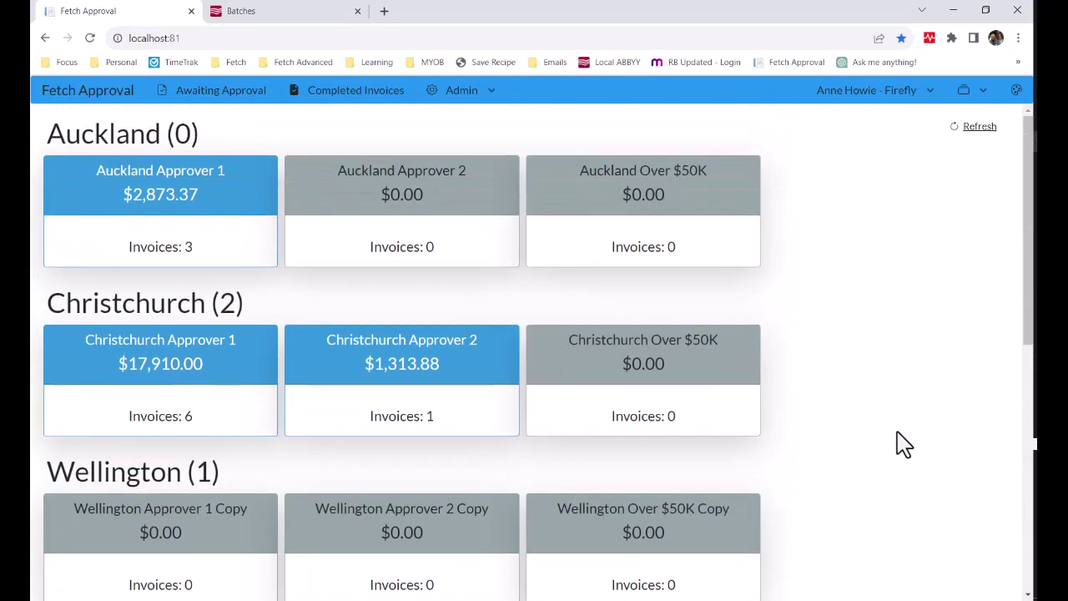
pyautogui.click(375, 97)
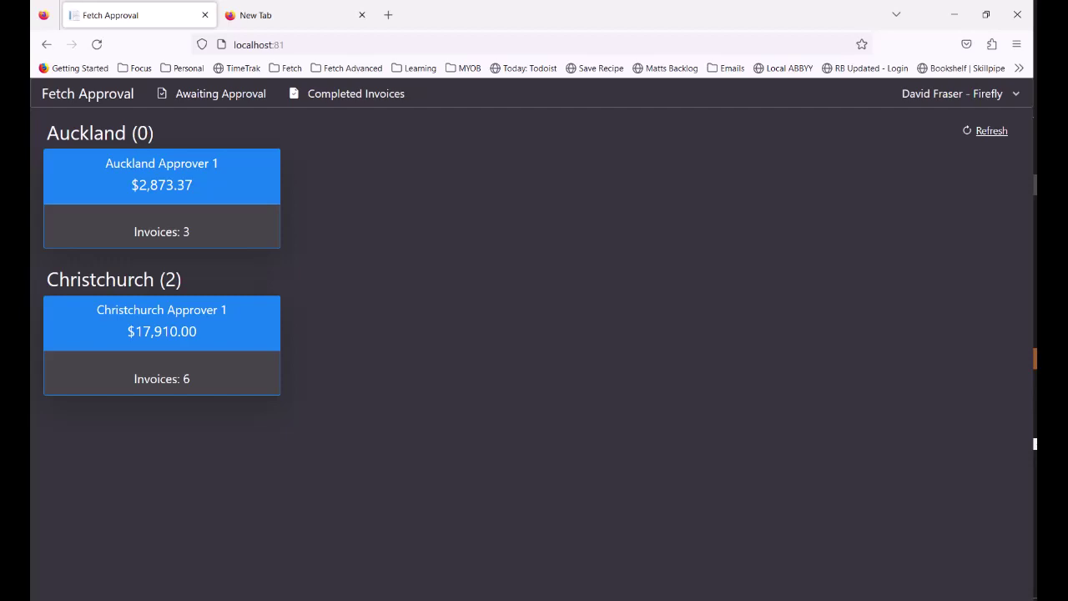
# Open the ABC Studios invoice dated 18/02/2023 in the Christchurch Approver 1 queue and review its purchase order details and approval history
pyautogui.click(222, 364)
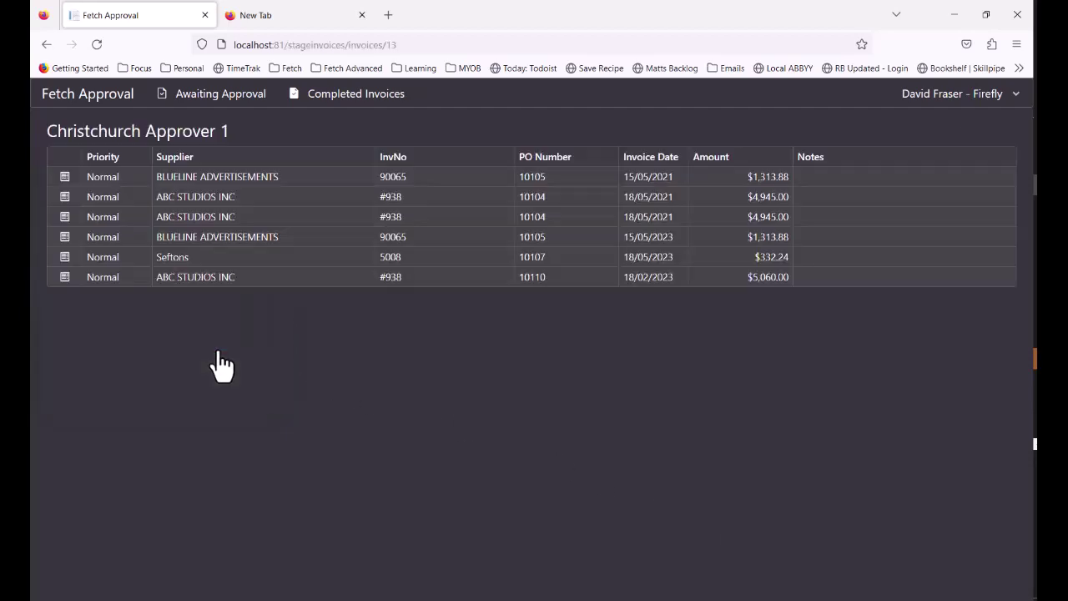
pyautogui.click(426, 282)
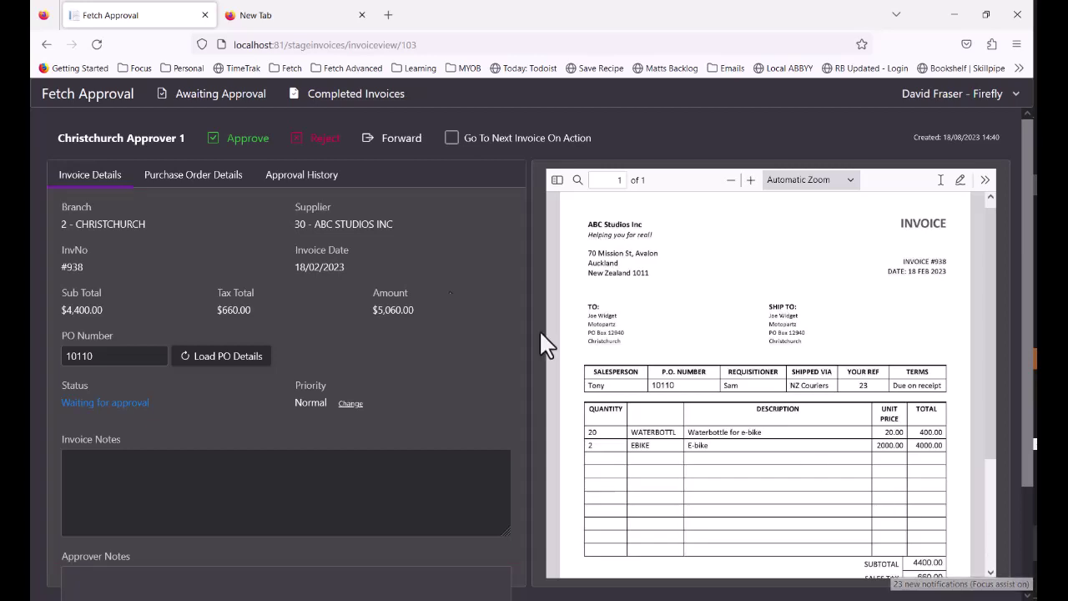
pyautogui.click(203, 185)
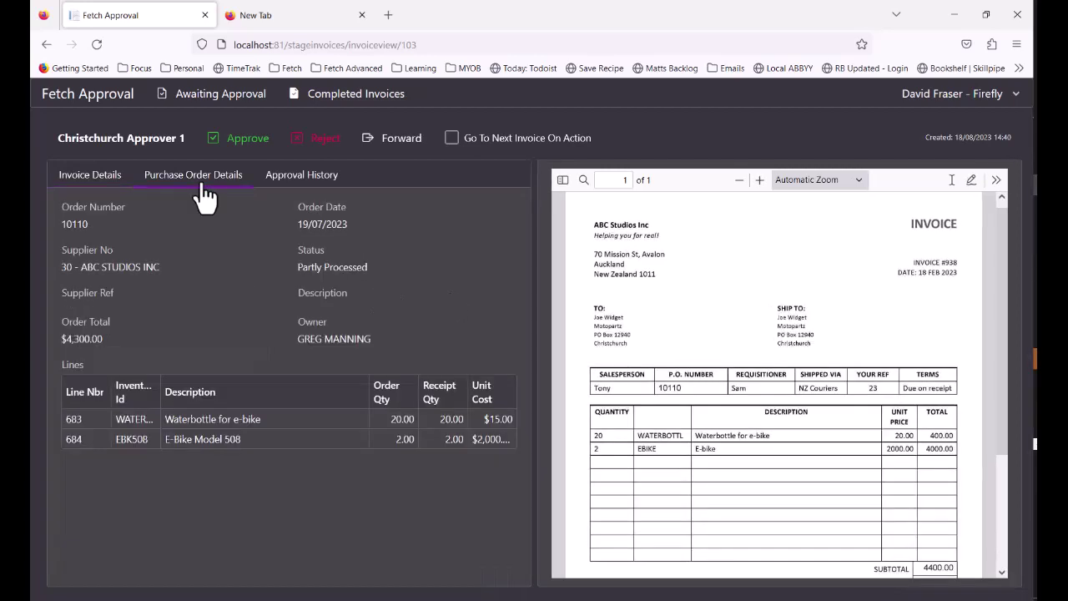
pyautogui.click(284, 183)
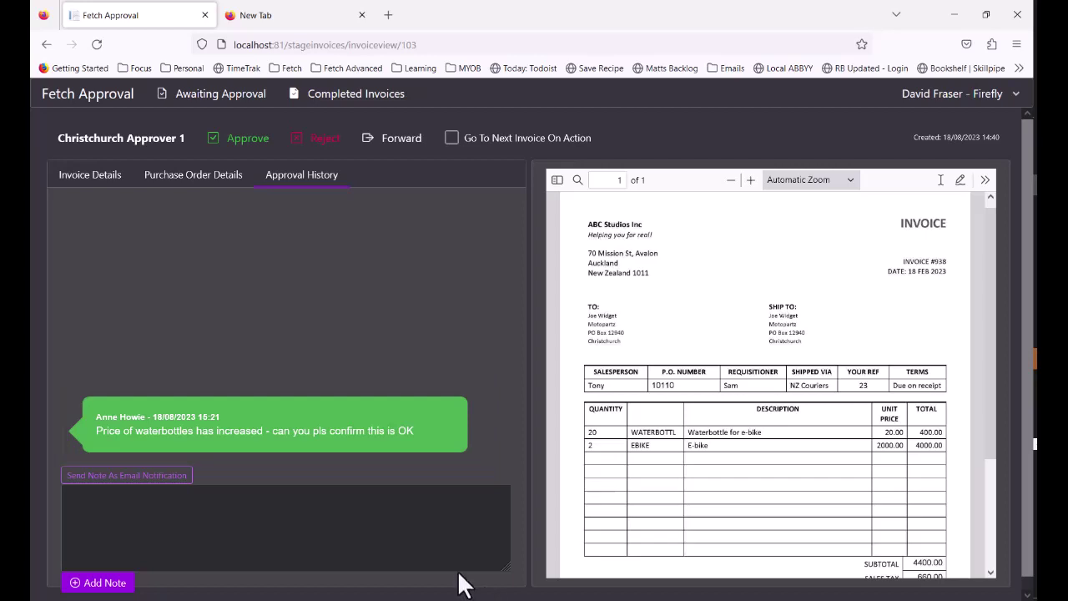
# Add the note "That's fine" to the invoice's approval history
pyautogui.click(350, 535)
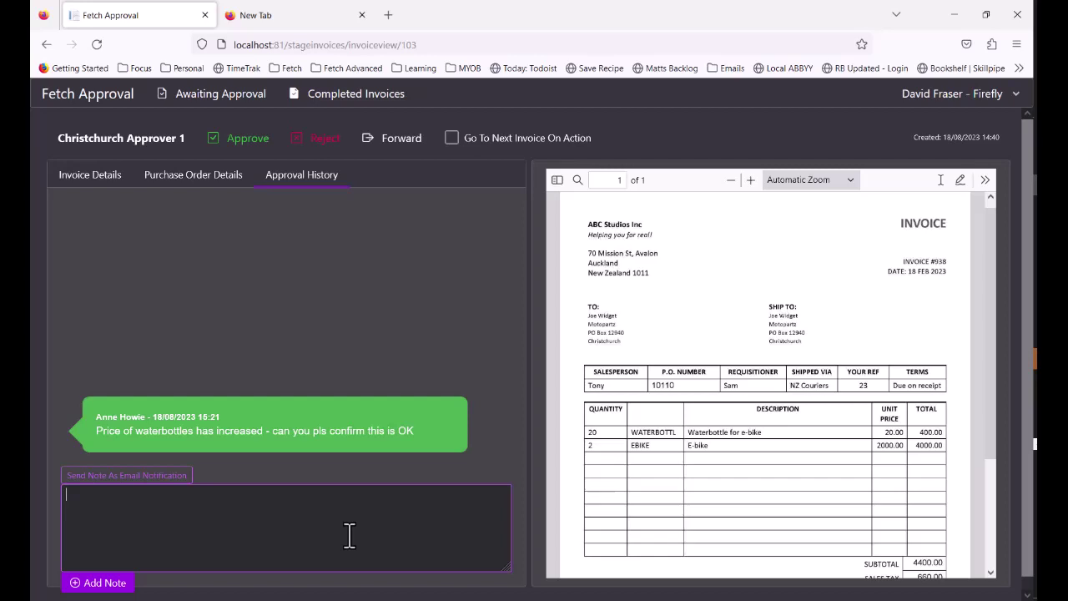
pyautogui.write("That's fine")
pyautogui.click(133, 584)
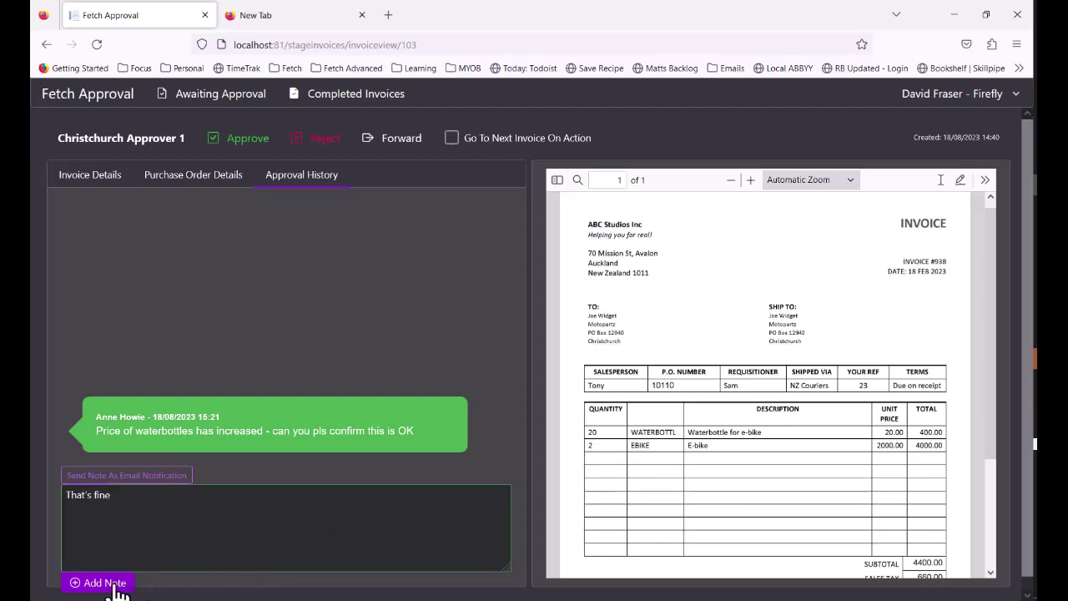
# Switch to Fetch Invoice and add the message "Great, thanks" to the ABC Studios invoice's approval history
pyautogui.hotkey('alt', 'Tab')
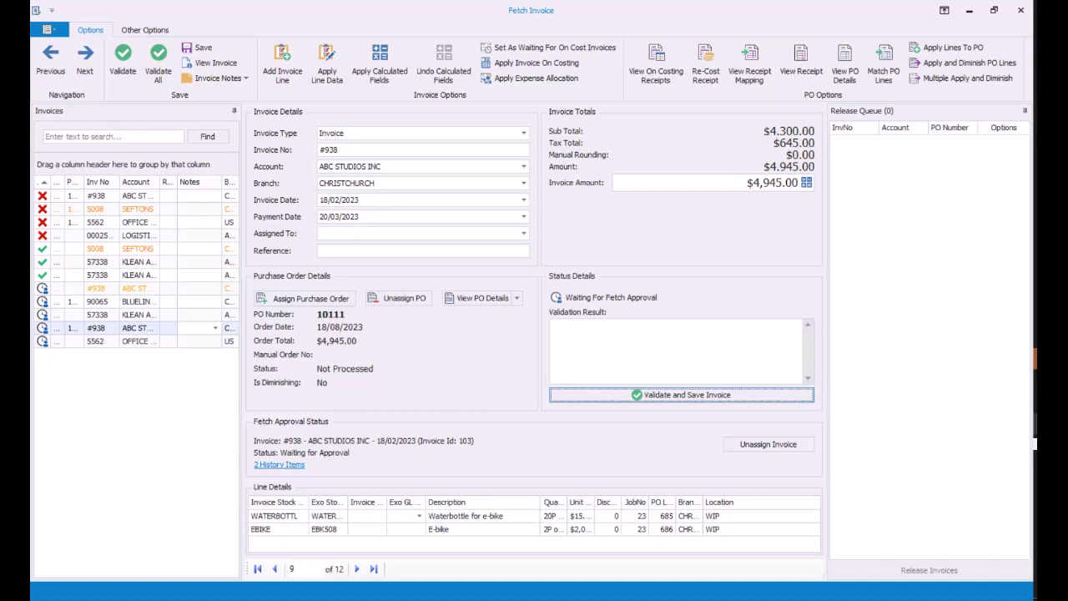
pyautogui.click(261, 468)
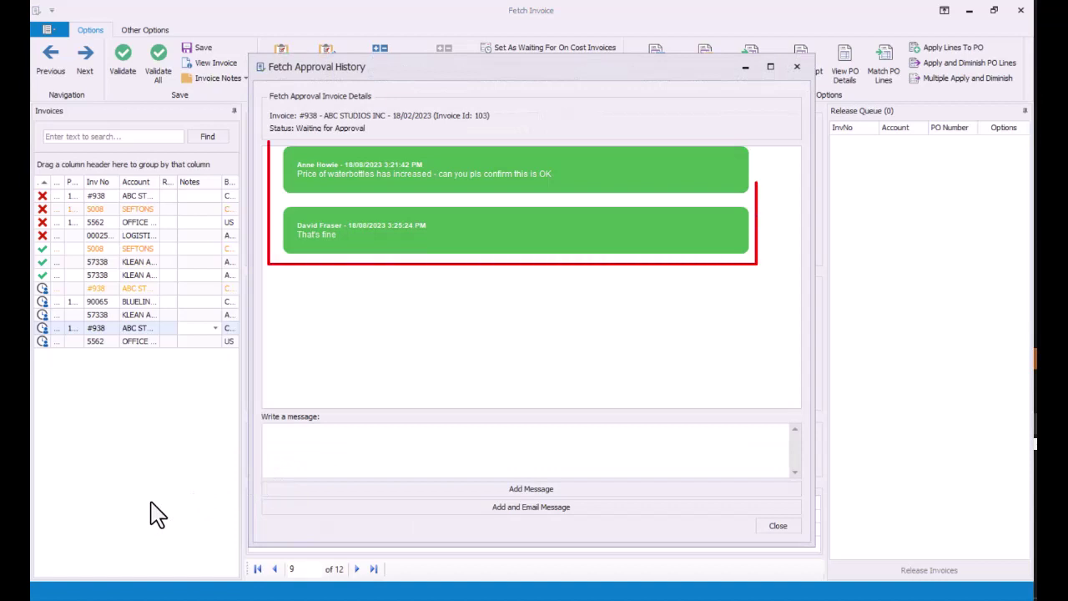
pyautogui.click(295, 448)
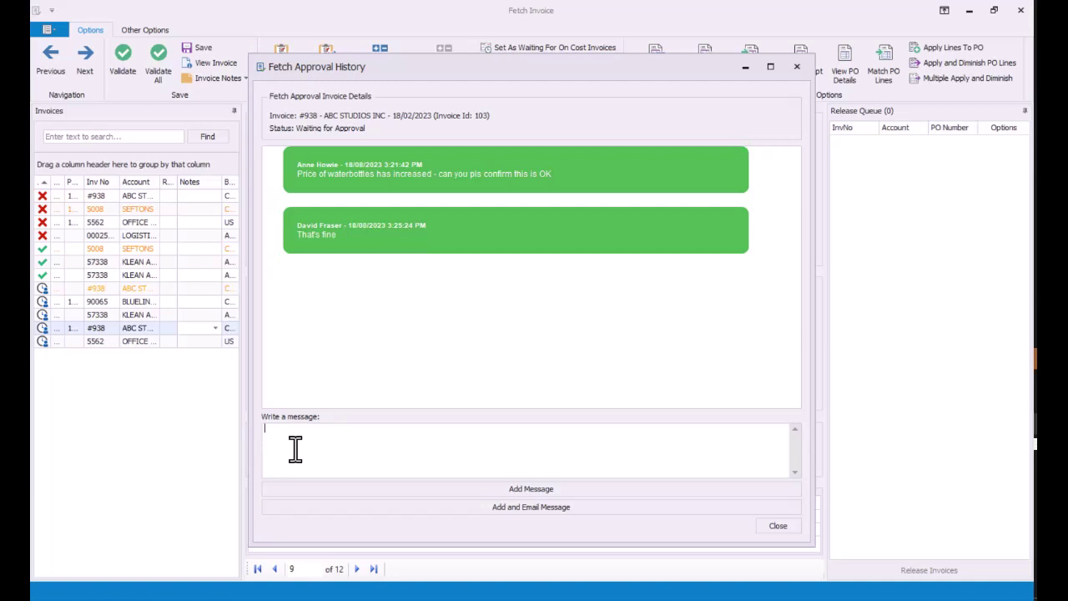
pyautogui.write('Great, thanks')
pyautogui.click(434, 489)
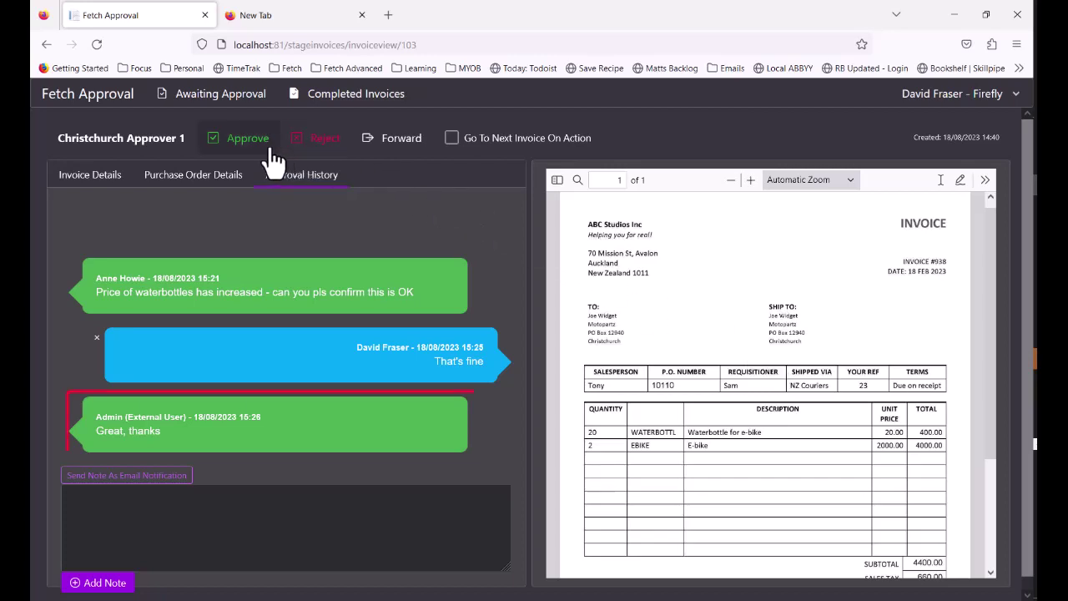
# Approve the ABC Studios invoice in Fetch Approval at the Christchurch Approver 1 and Approver 2 stages, reviewing its approval history before the second approval
pyautogui.click(248, 140)
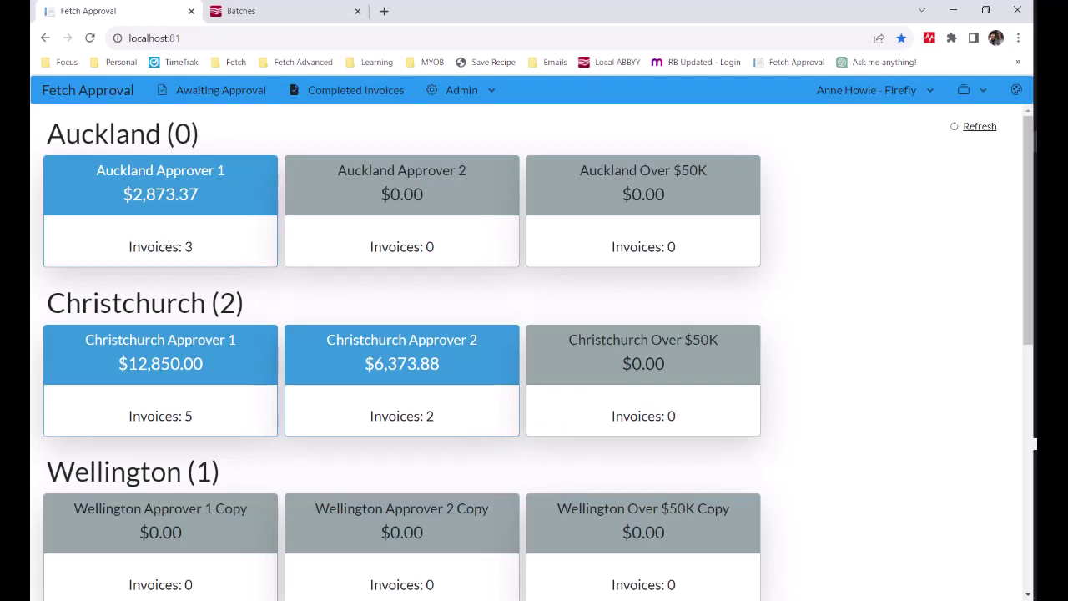
pyautogui.click(432, 415)
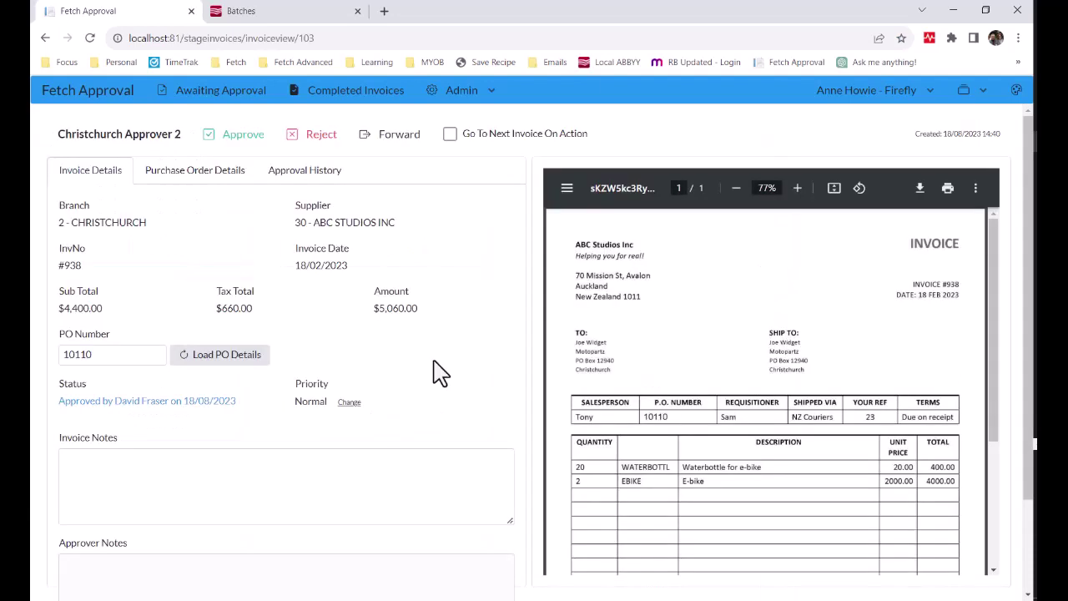
pyautogui.click(305, 174)
pyautogui.moveTo(507, 353); pyautogui.dragTo(513, 315)
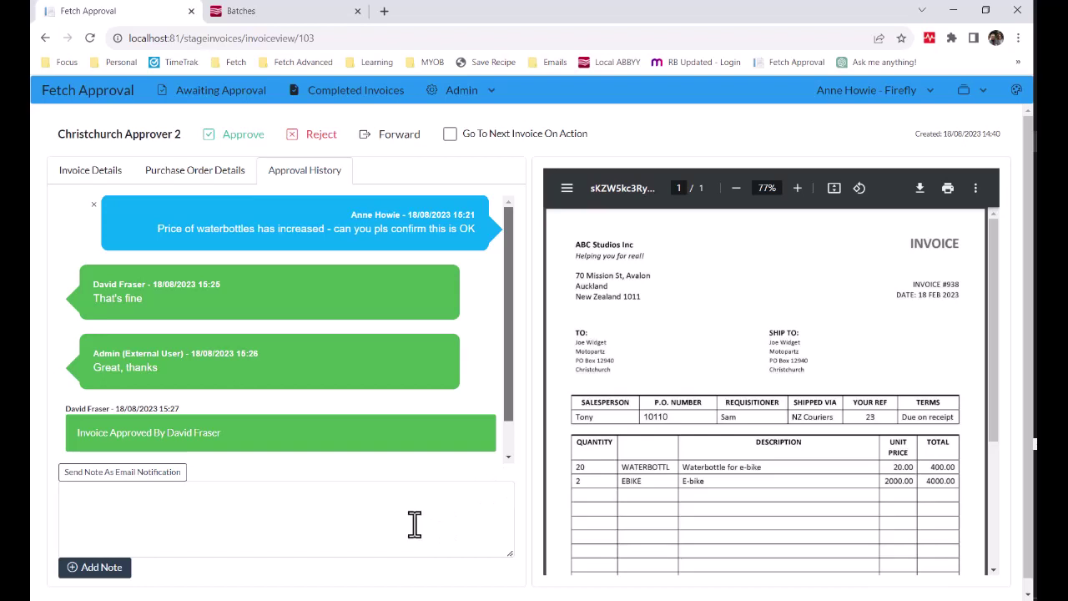
pyautogui.click(234, 142)
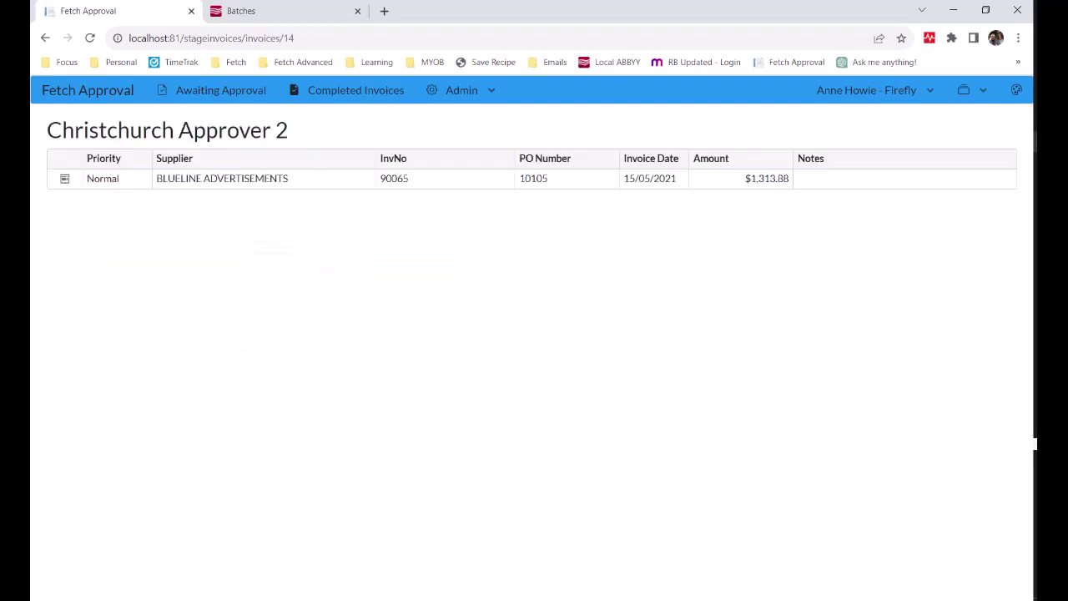
# Switch to Fetch Invoice, validate and save the ABC Studios invoice, and review its approval history
pyautogui.hotkey('alt', 'Tab')
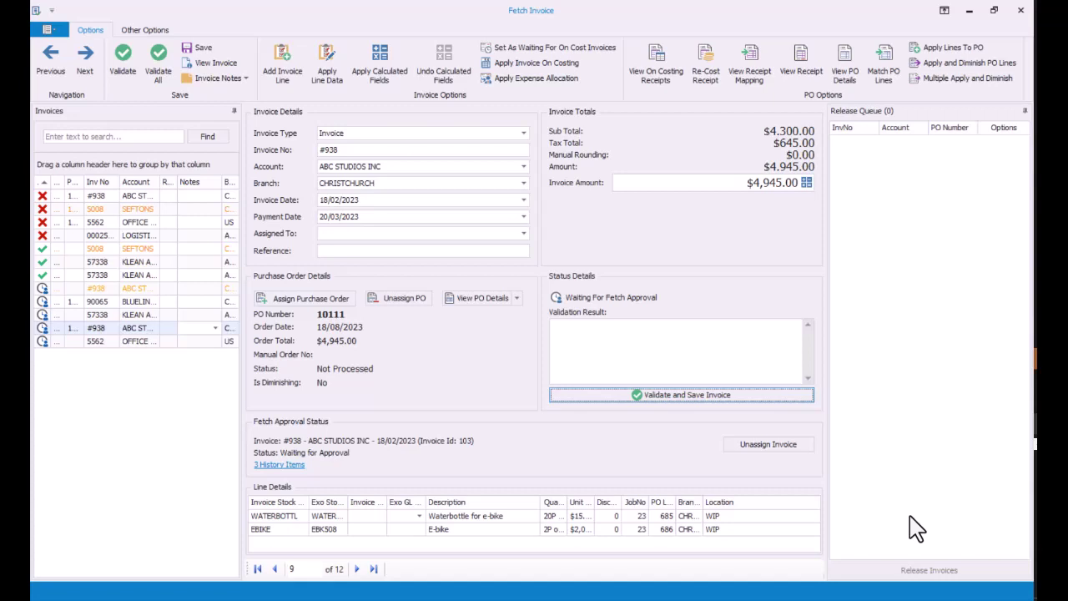
pyautogui.click(665, 406)
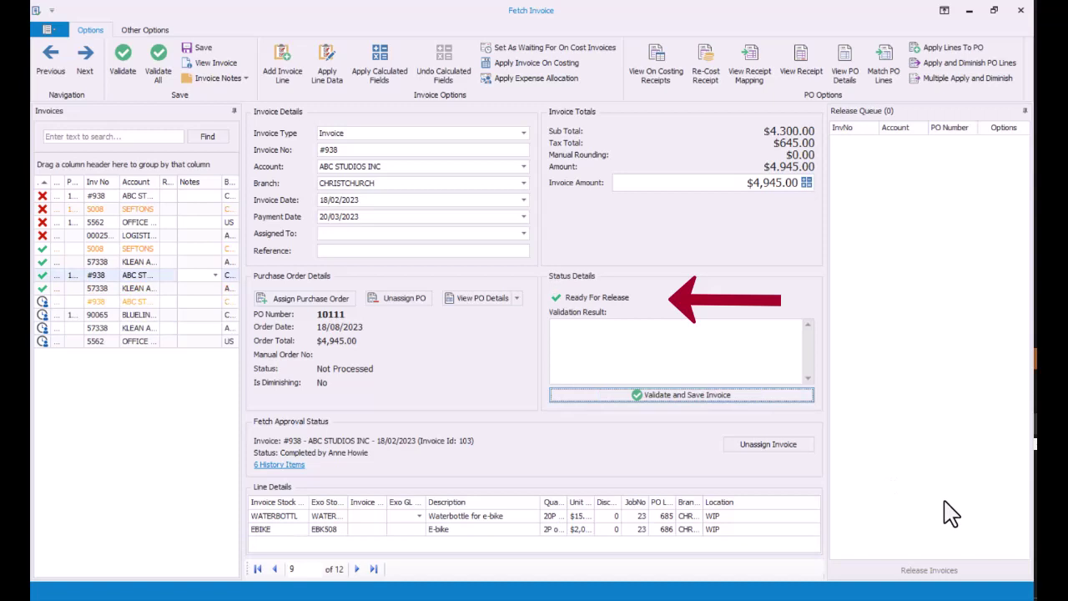
pyautogui.click(280, 467)
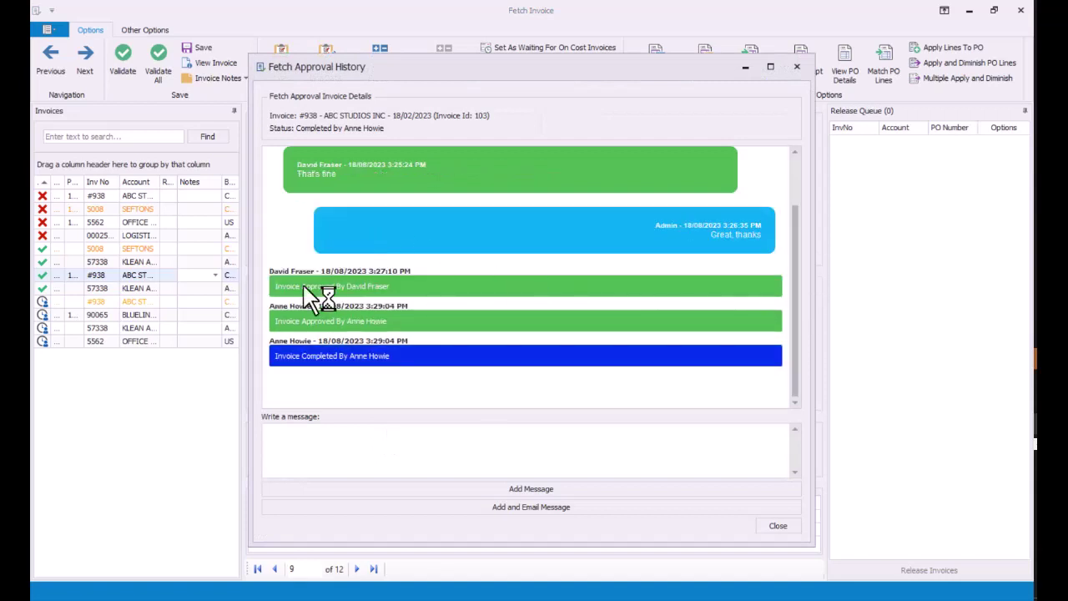
pyautogui.click(779, 528)
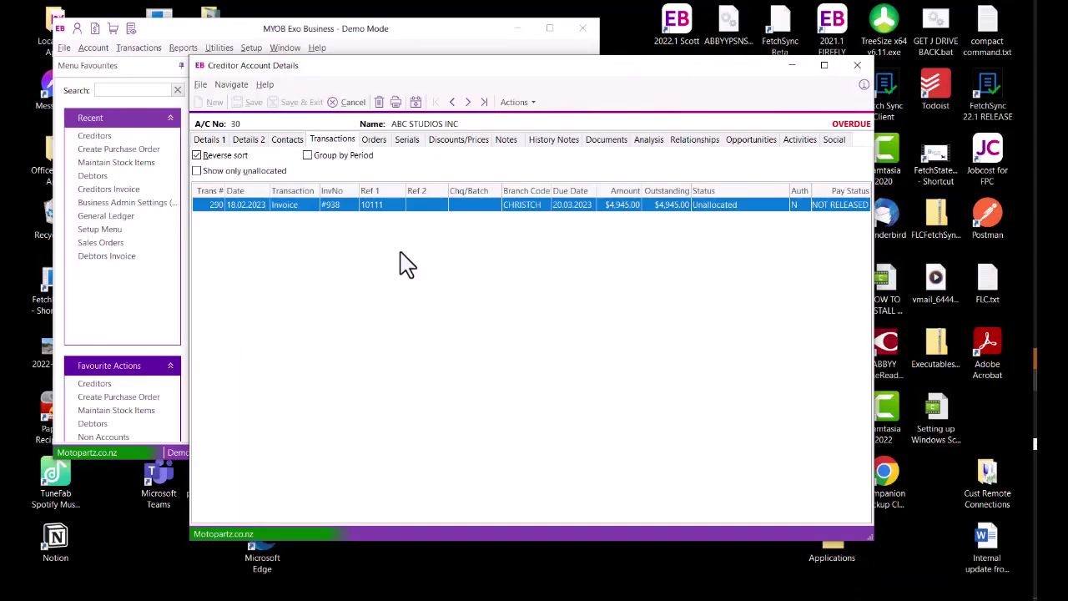
# In MYOB Exo Business, view the ABC Studios invoice transaction's details and its scanned original
pyautogui.doubleClick(388, 207)
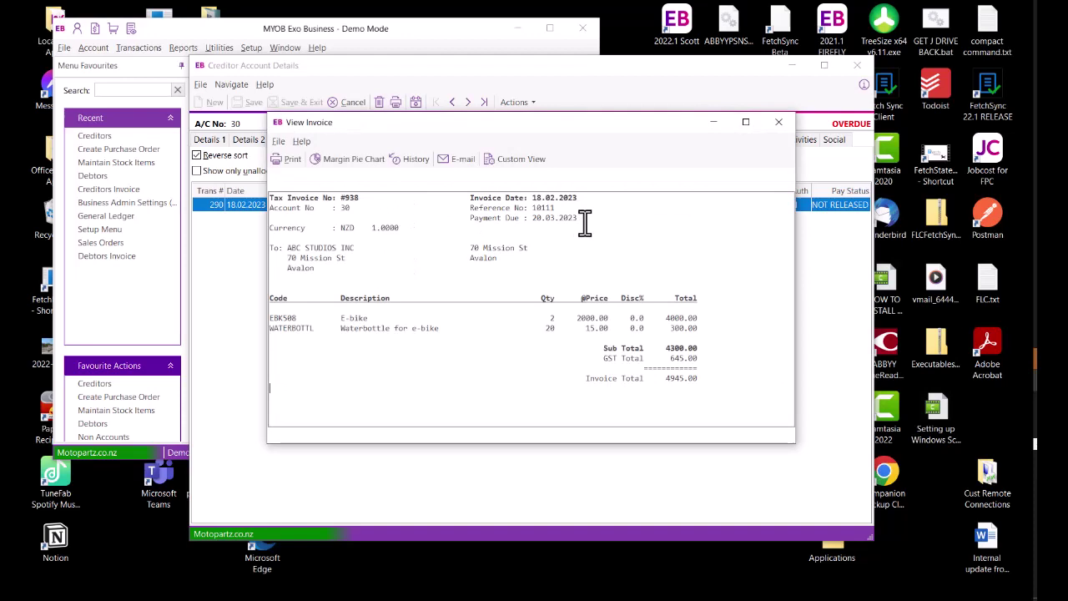
pyautogui.click(779, 123)
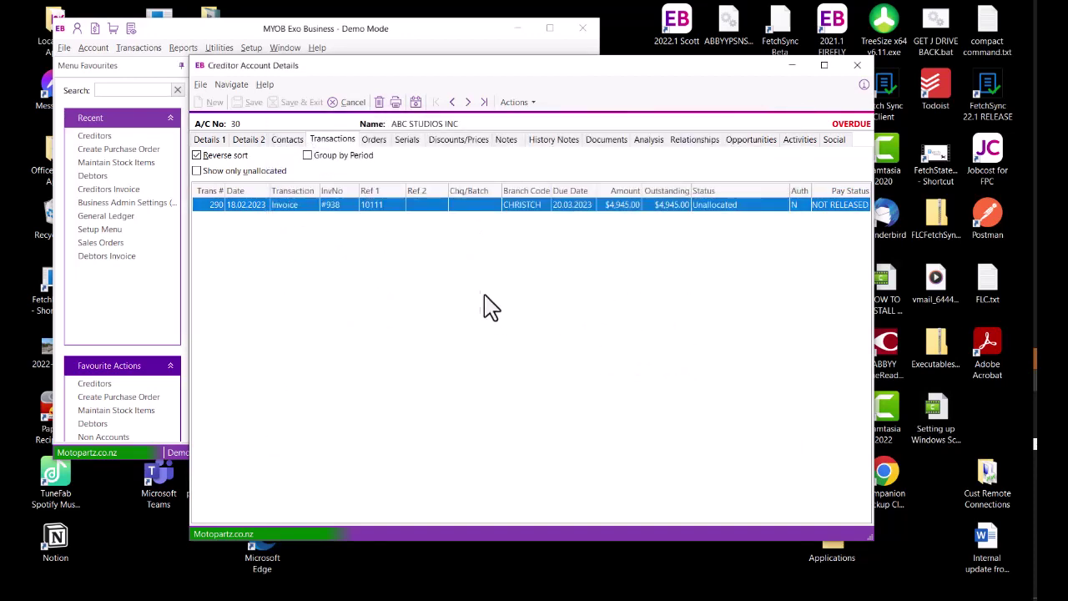
pyautogui.rightClick(405, 220)
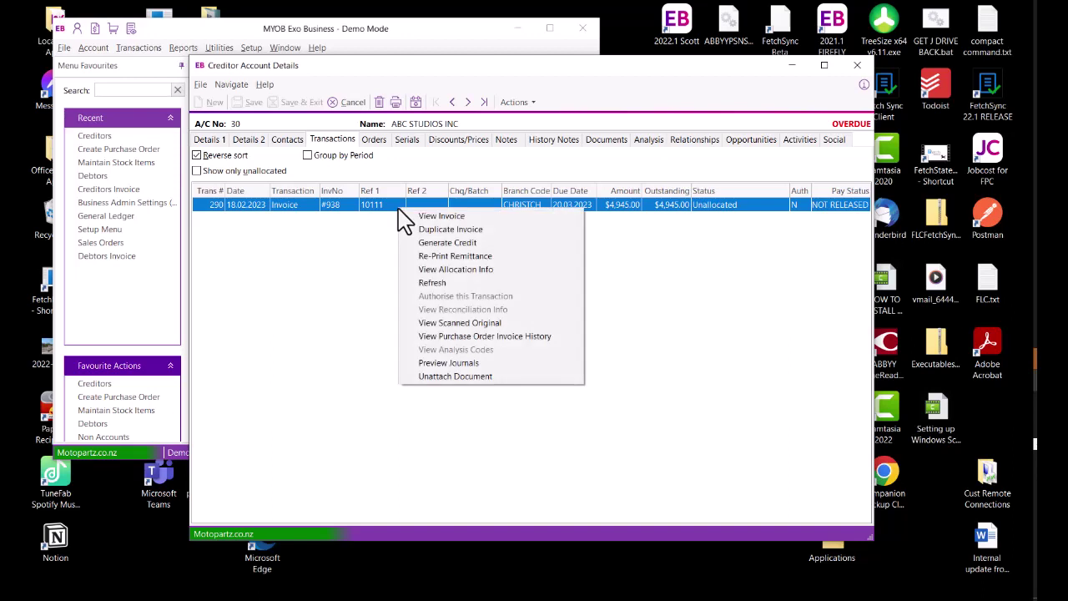
pyautogui.click(443, 324)
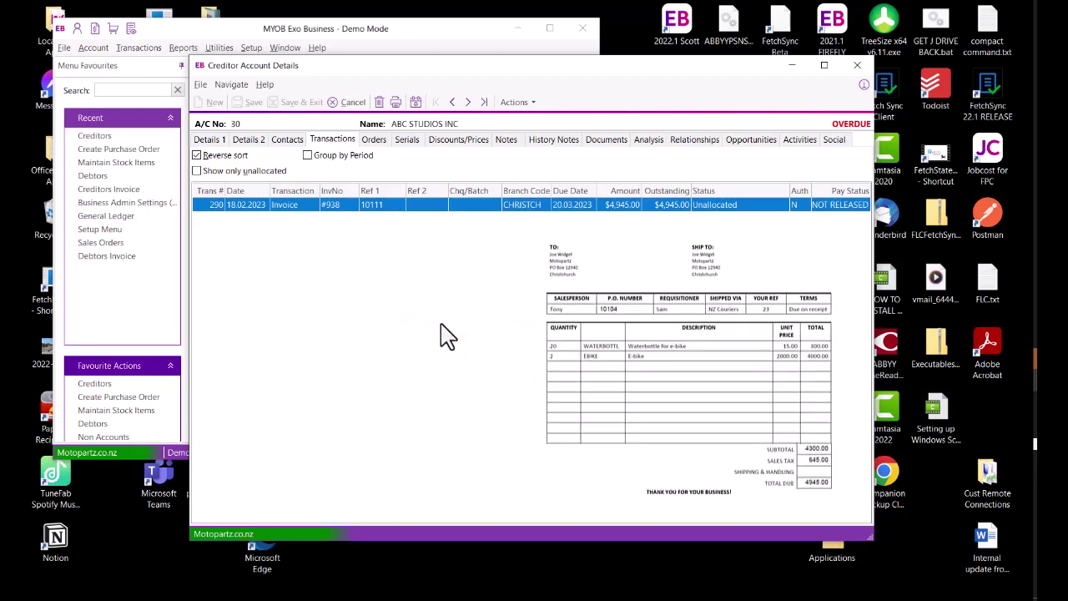